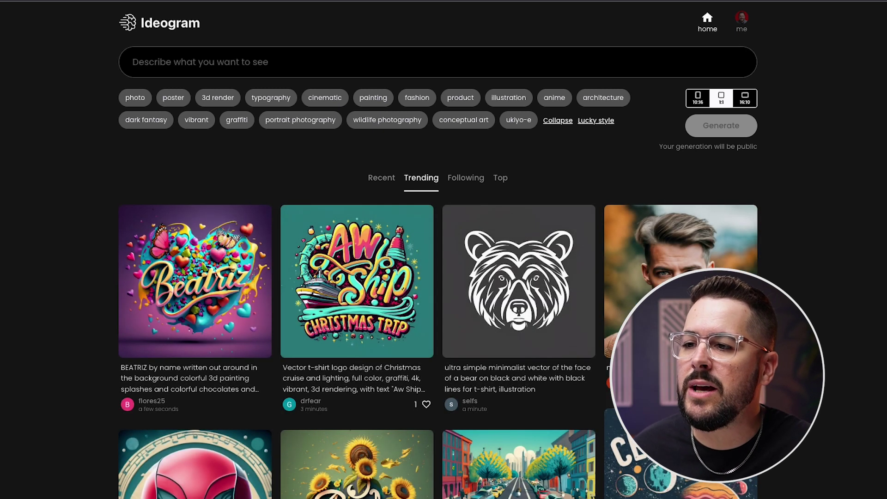
scroll(438, 270, down, 6)
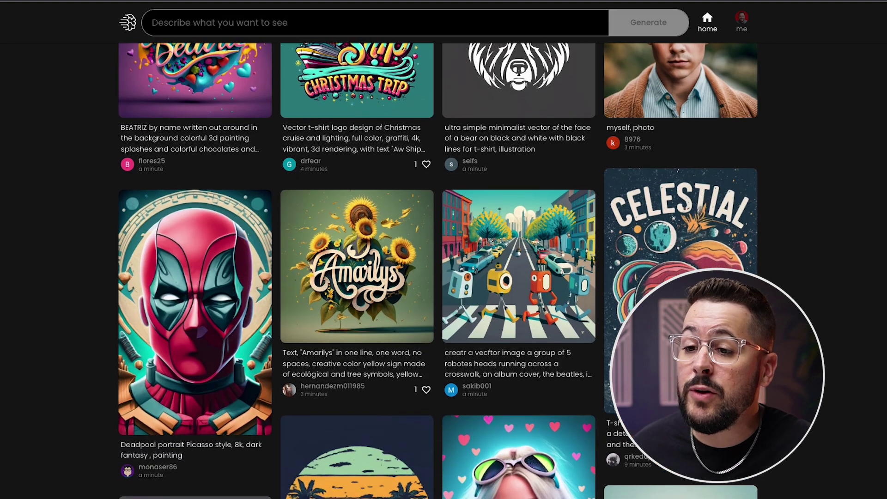
scroll(438, 270, down, 1)
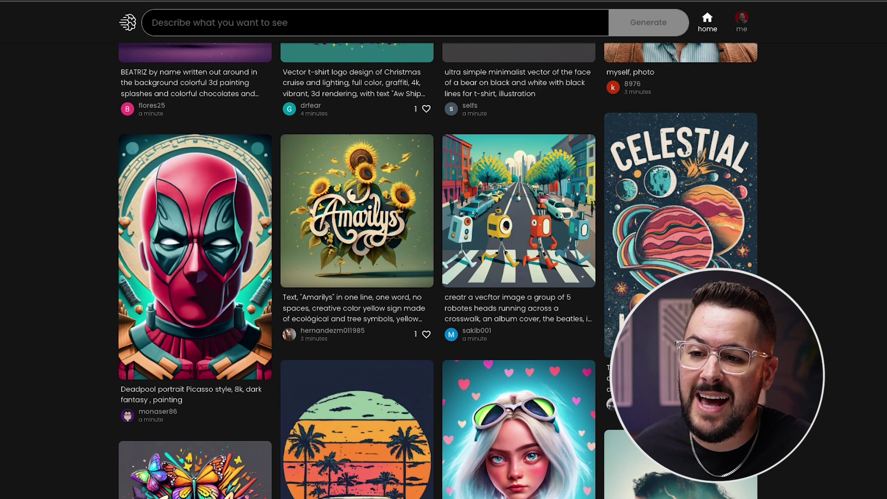
scroll(438, 271, down, 7)
scroll(438, 270, down, 4)
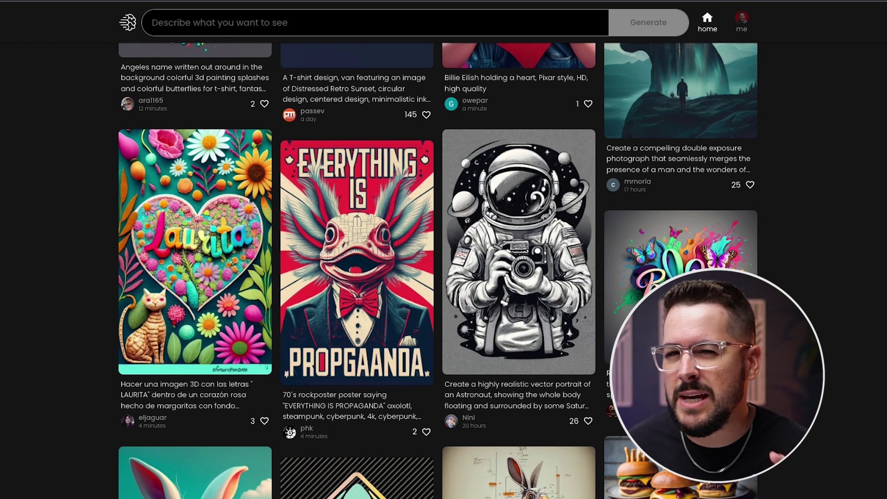
scroll(438, 270, down, 4)
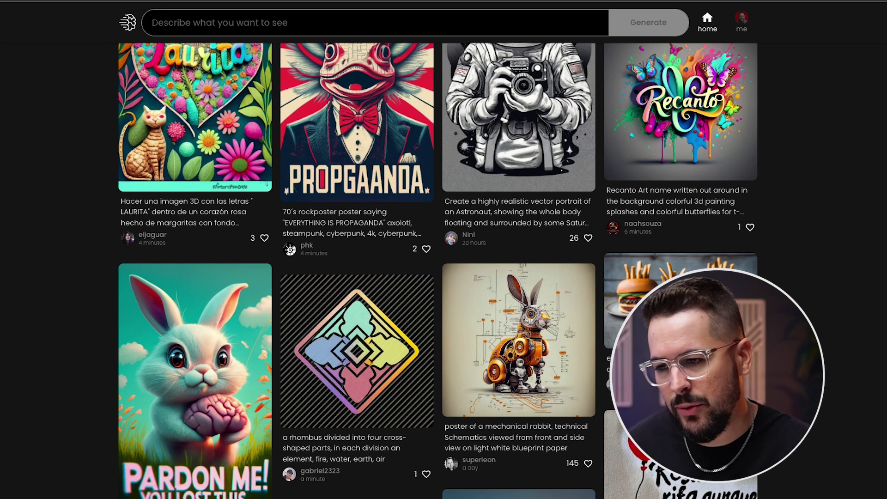
scroll(438, 270, down, 6)
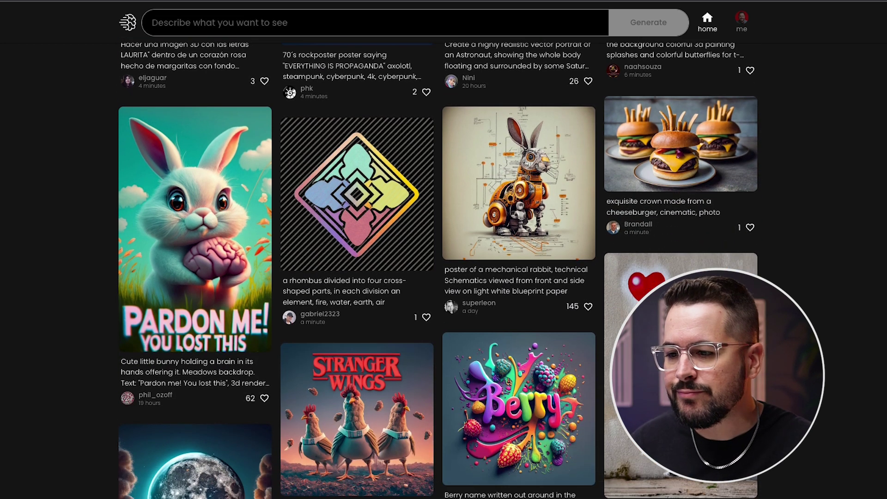
scroll(438, 270, down, 2)
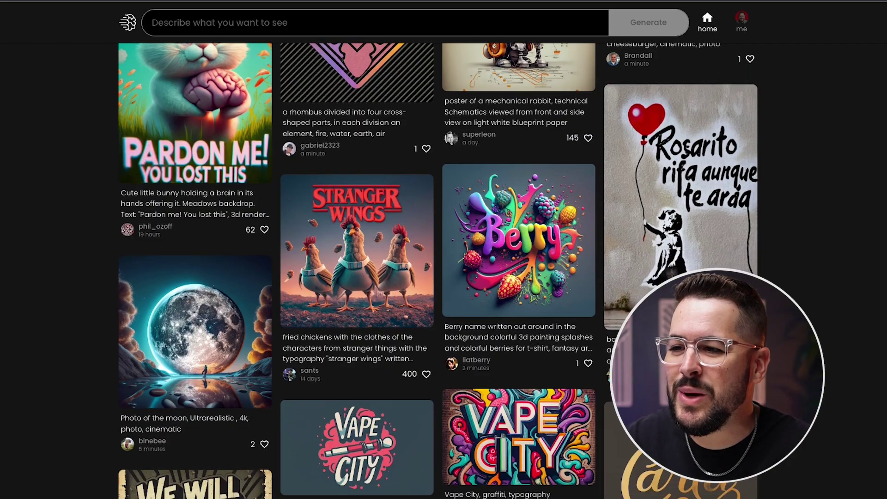
scroll(438, 271, down, 3)
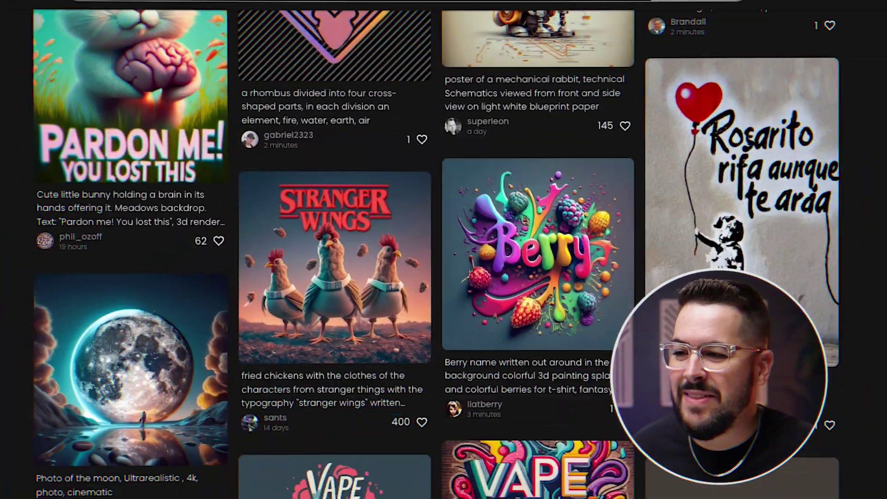
scroll(438, 271, down, 8)
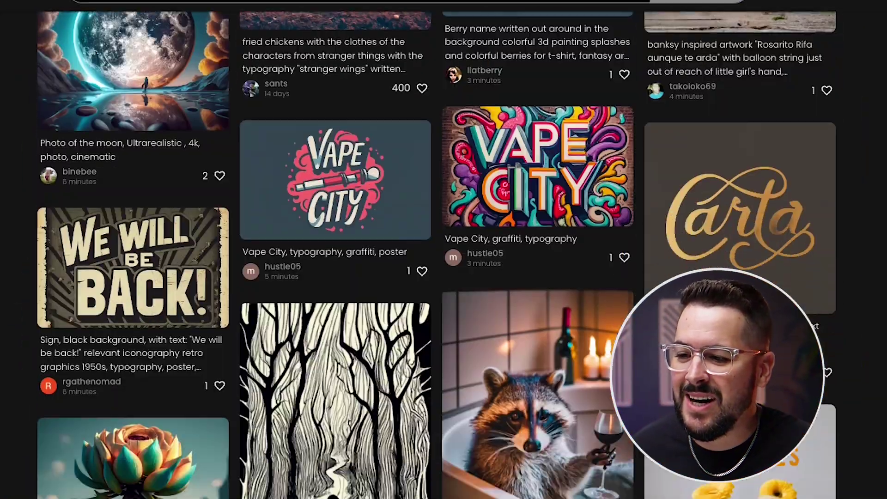
scroll(438, 270, down, 17)
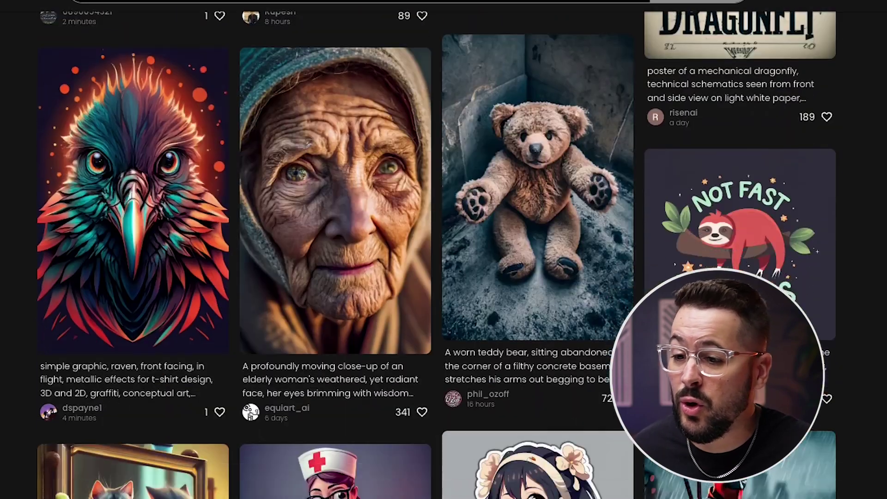
scroll(438, 271, down, 9)
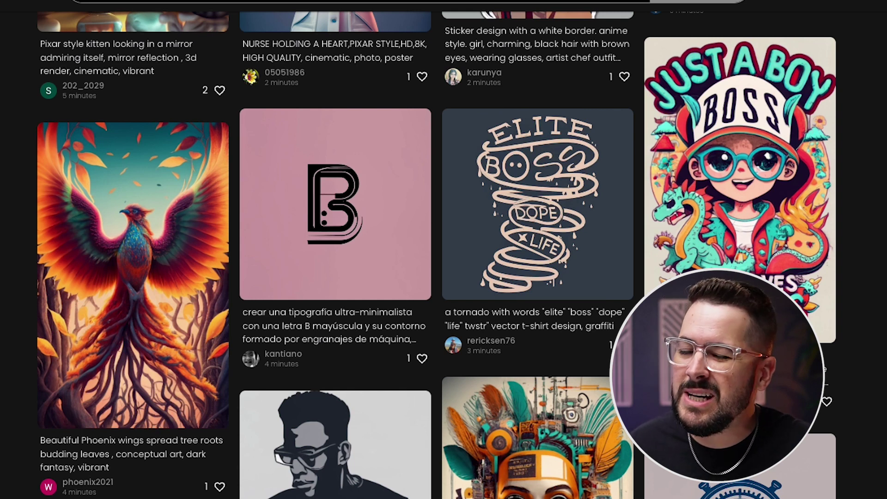
scroll(436, 255, down, 2)
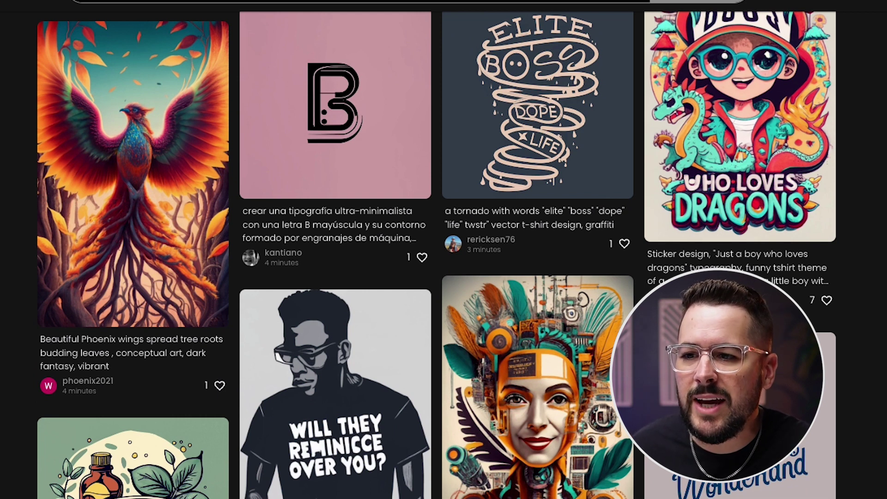
scroll(436, 255, up, 3)
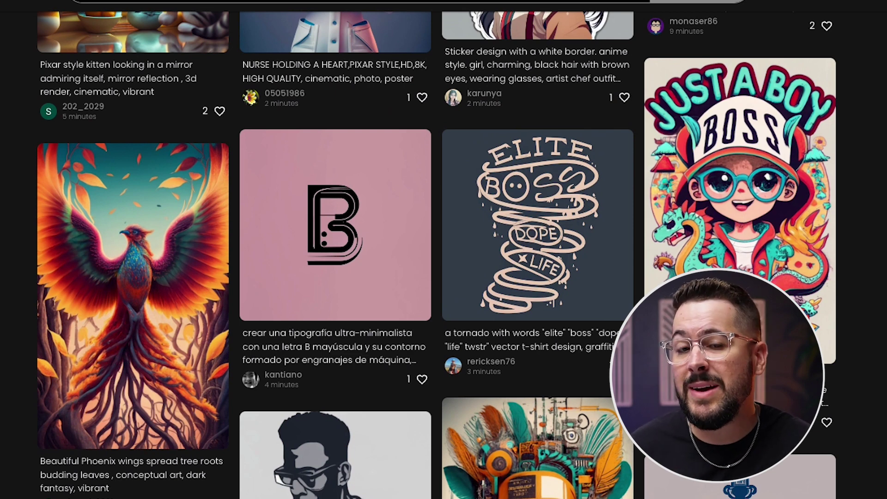
scroll(437, 255, up, 15)
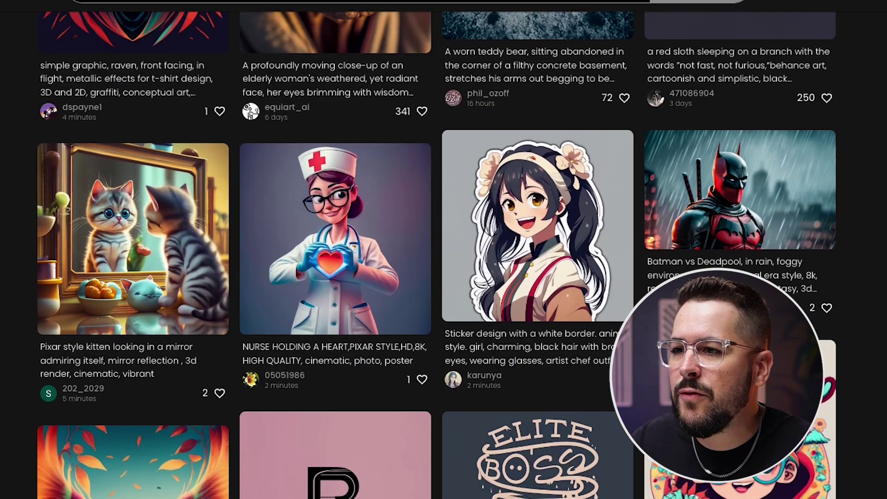
scroll(437, 255, up, 15)
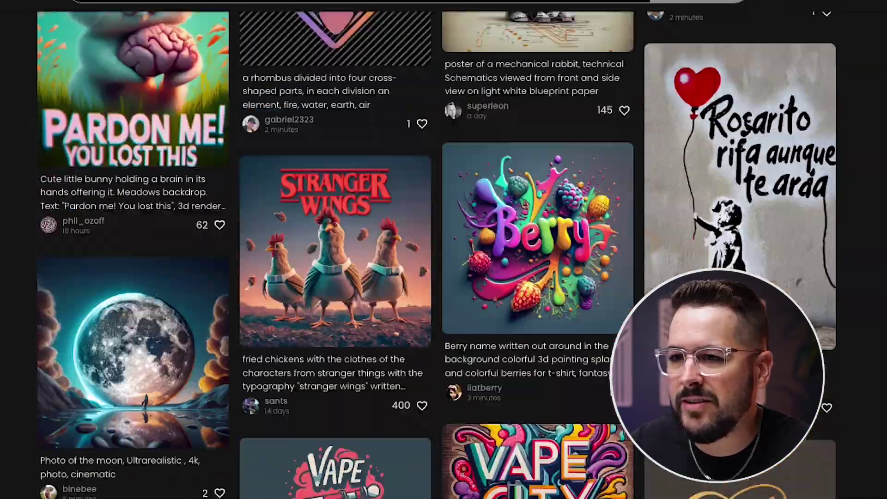
scroll(437, 254, up, 10)
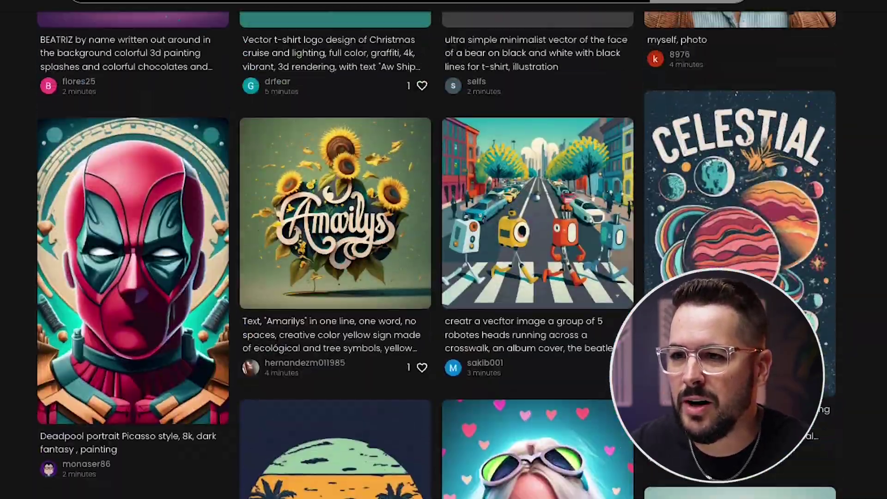
click(665, 296)
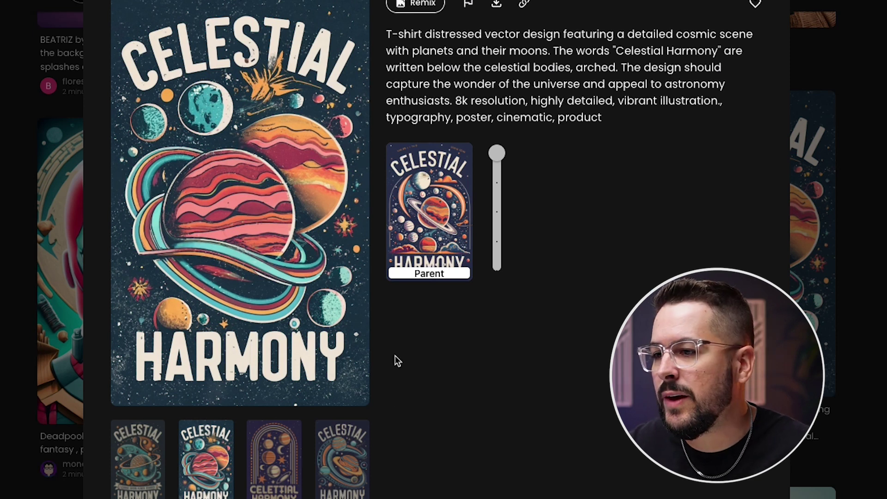
click(141, 464)
click(198, 467)
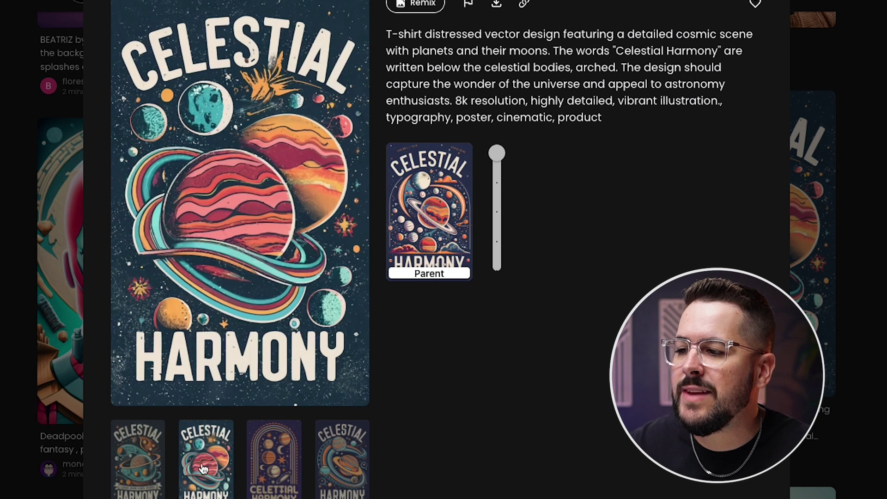
click(271, 469)
click(337, 471)
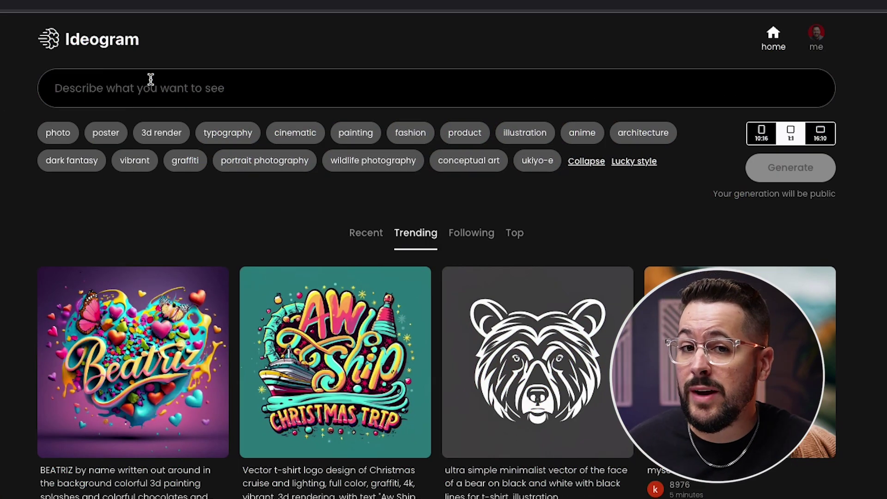
click(135, 88)
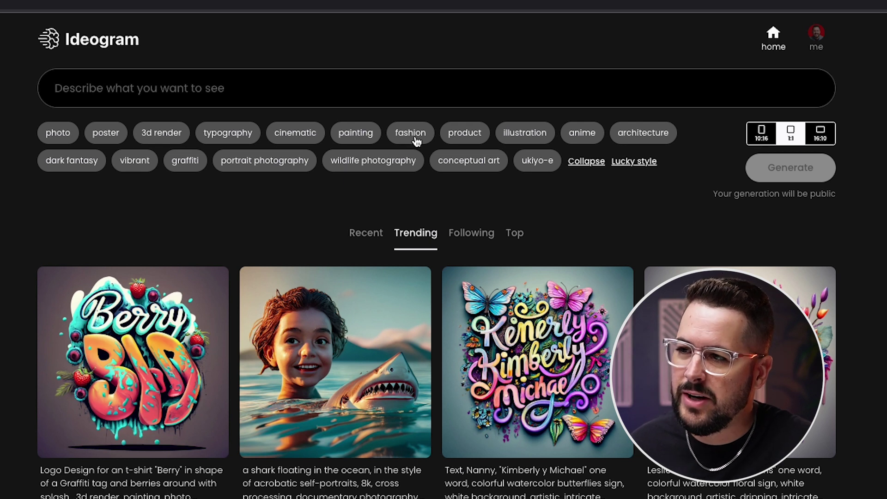
click(64, 134)
click(245, 135)
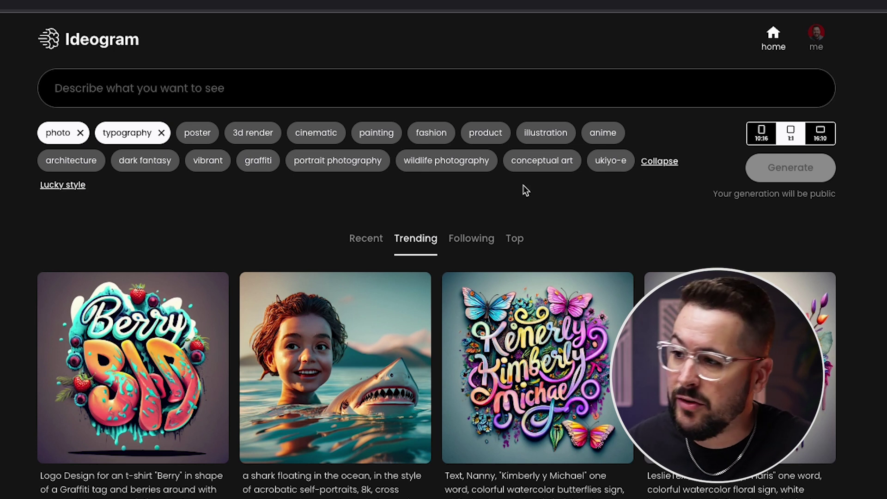
click(163, 134)
click(81, 134)
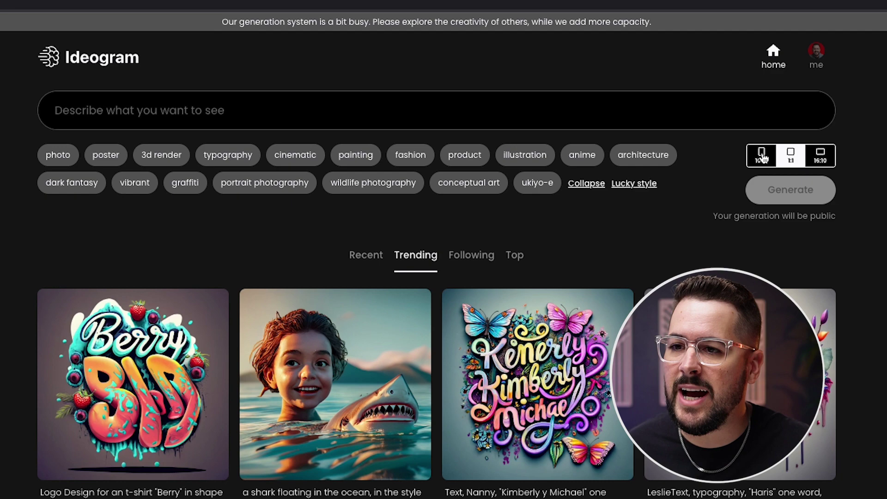
Generate 10:16 portrait images of an angry vibrant tiger head with 'Tiger Vibes Only' text
click(761, 166)
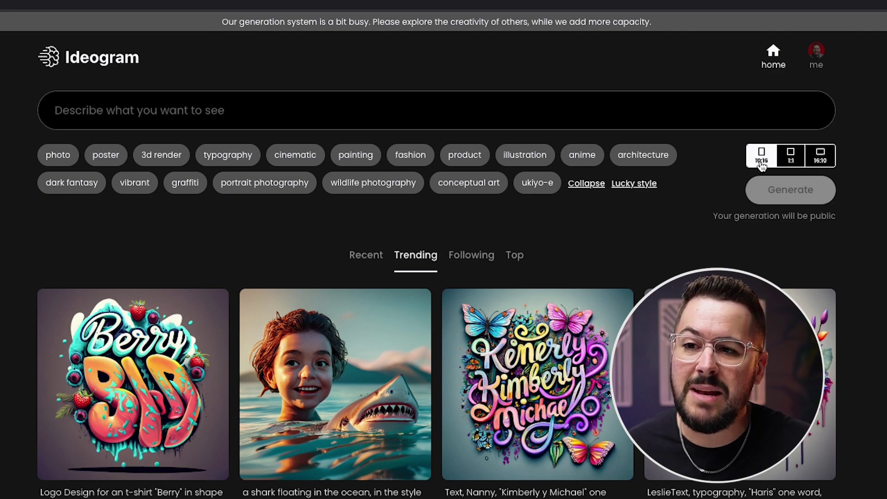
scroll(866, 279, down, 15)
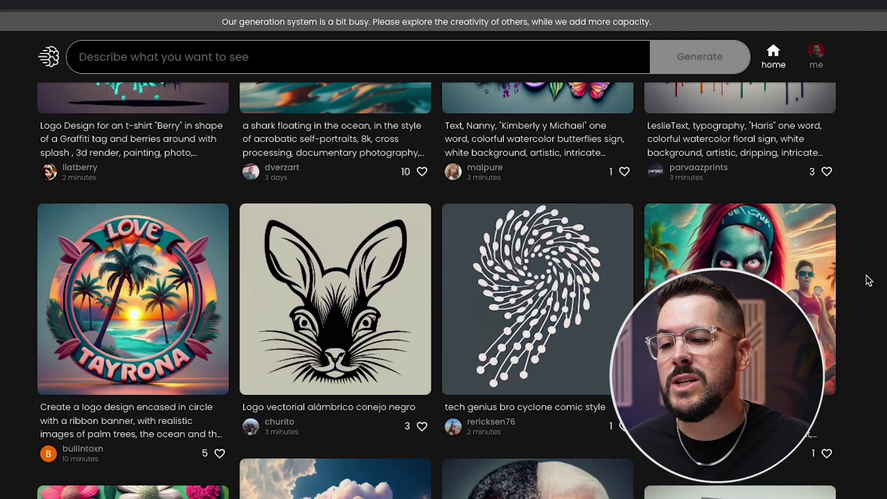
scroll(867, 280, up, 15)
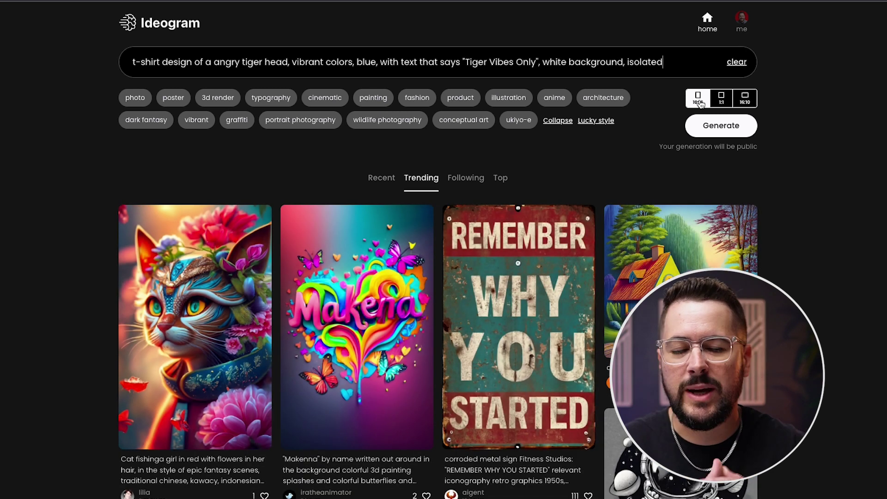
click(726, 134)
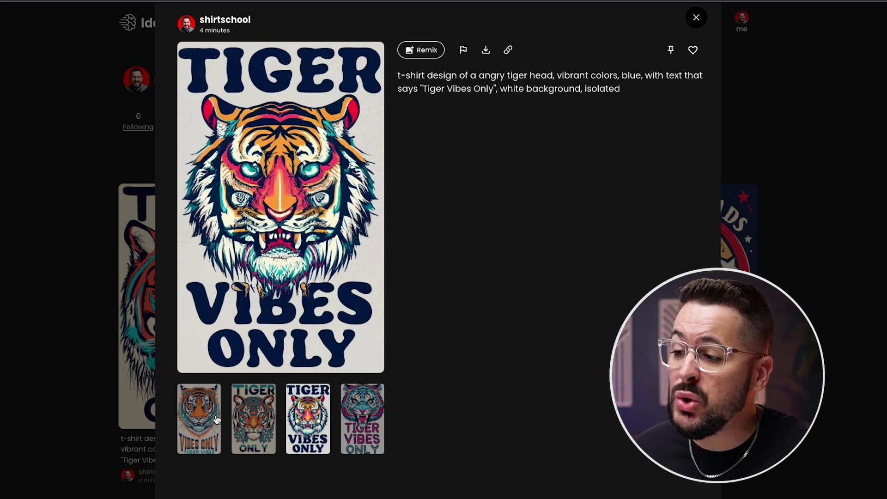
Compare all four tiger variants, settle on the navy 'TIGER VIBES ONLY' design, and select the prompt
click(365, 427)
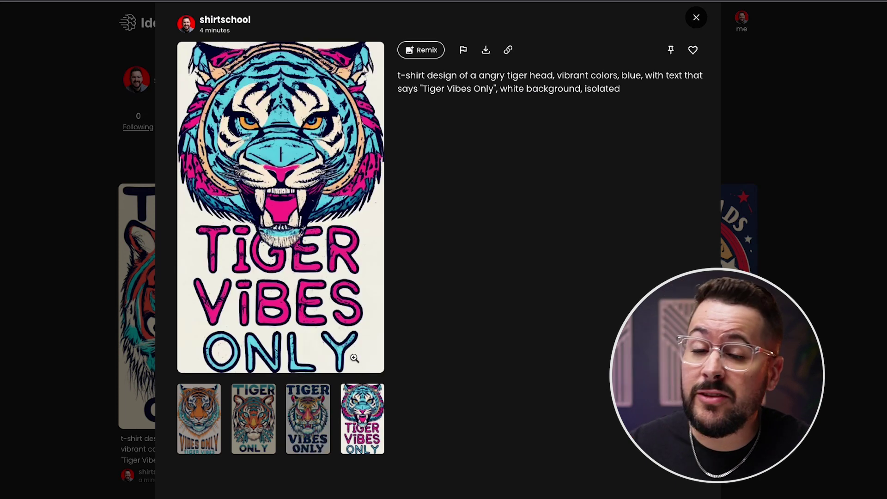
click(320, 411)
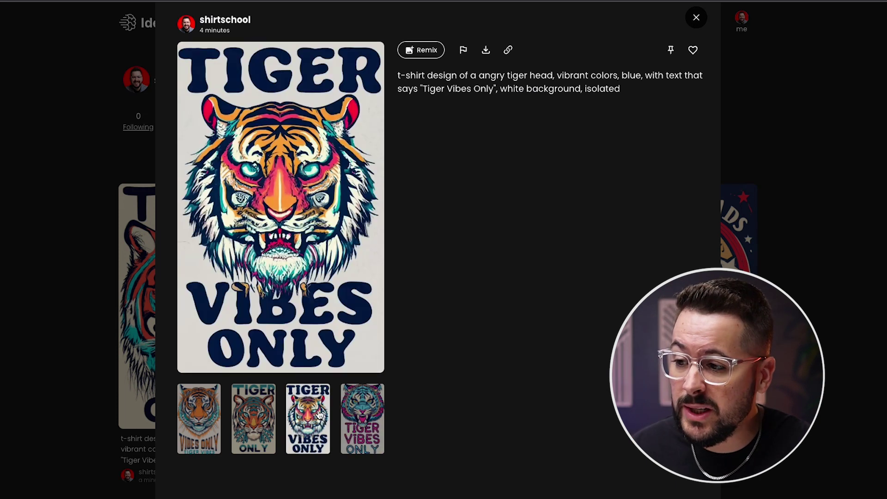
click(374, 416)
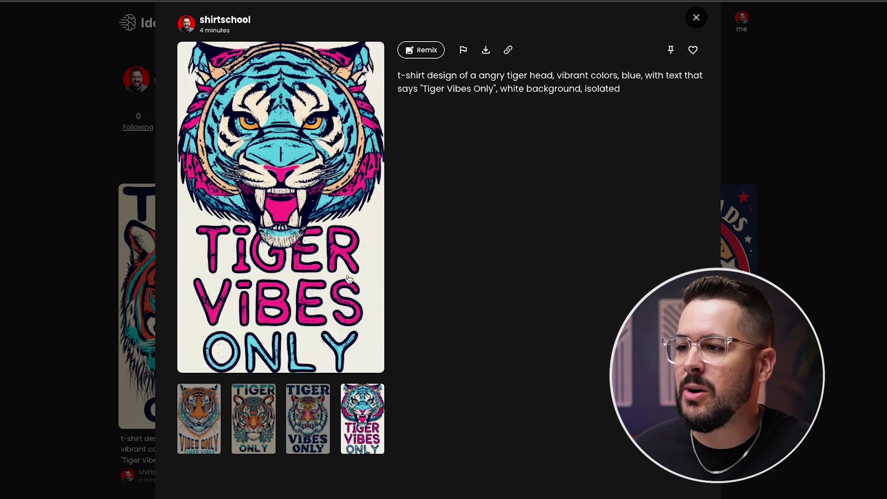
click(302, 424)
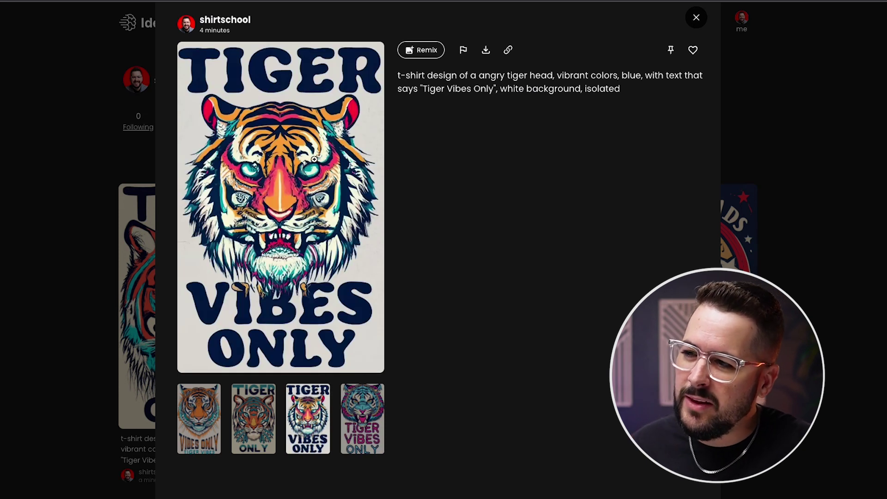
click(260, 431)
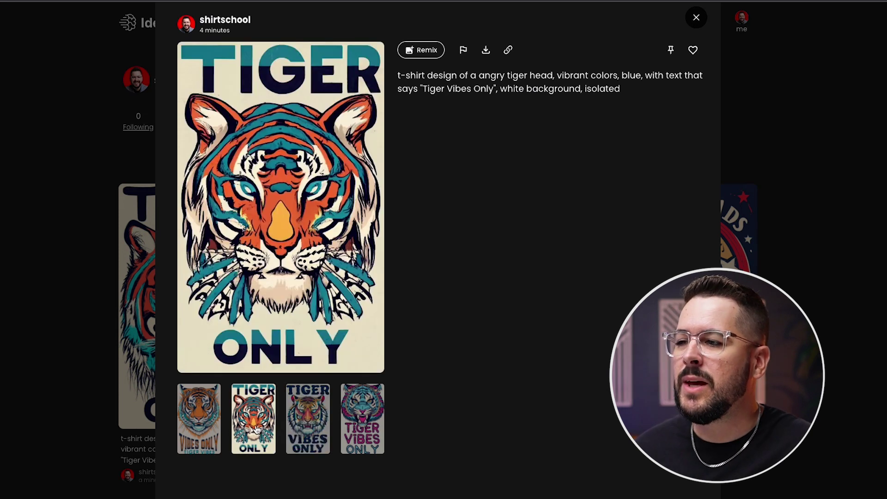
click(206, 432)
click(249, 434)
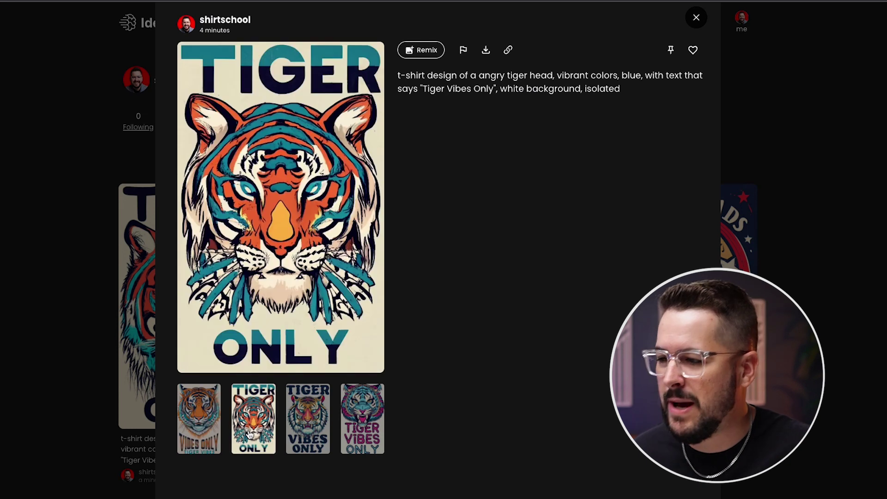
click(293, 427)
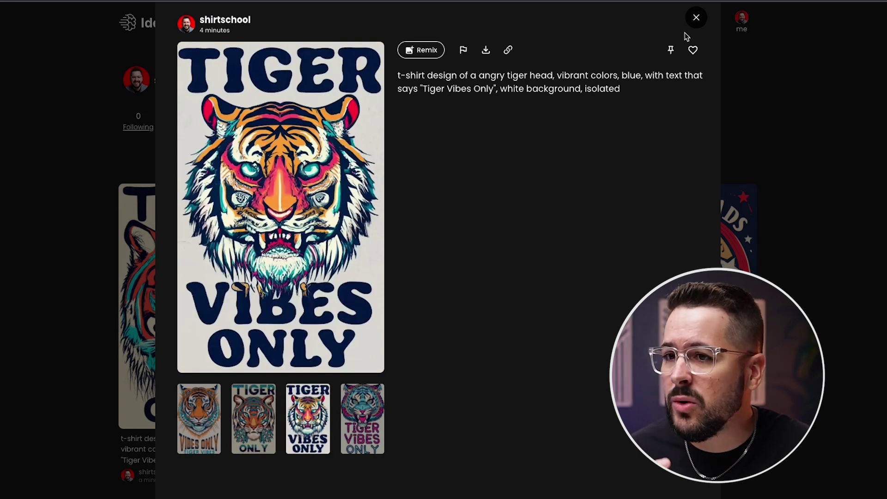
drag(623, 88, 396, 77)
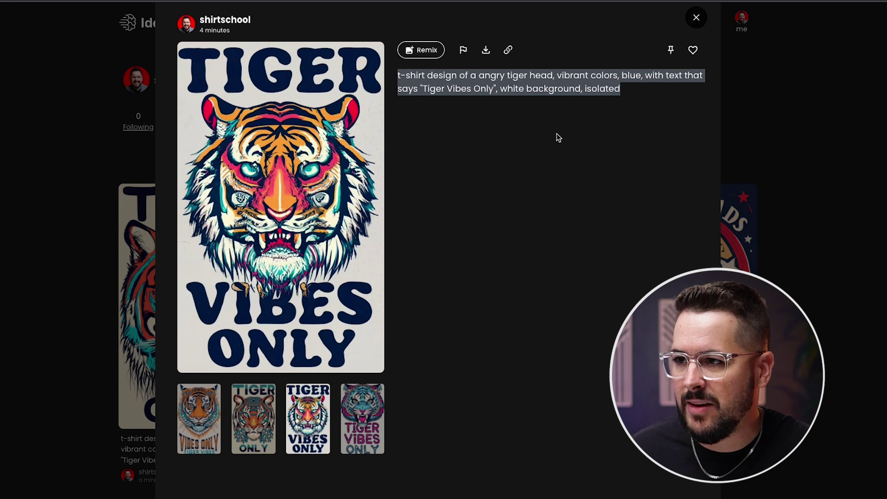
Close the image viewer and generate a second batch from the same tiger prompt
click(798, 186)
click(628, 30)
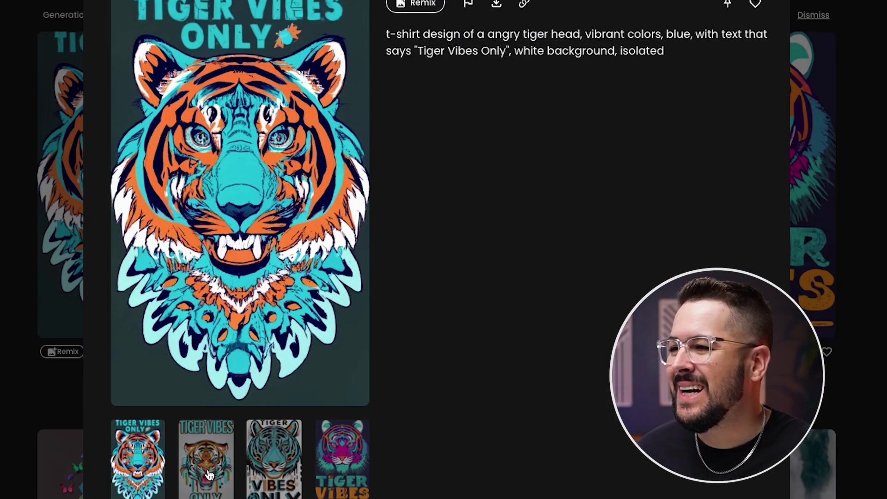
Browse the new batch and view the pink-and-teal 'Tiger Vibes' design enlarged full-screen
click(208, 476)
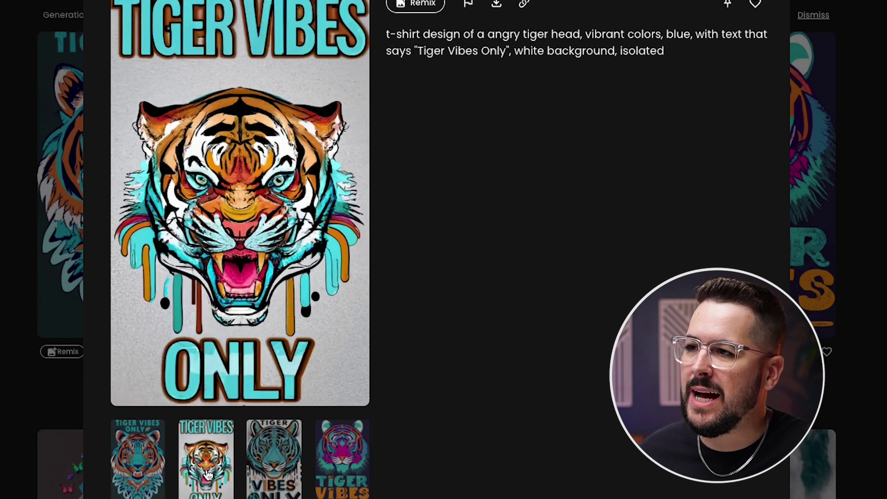
click(286, 482)
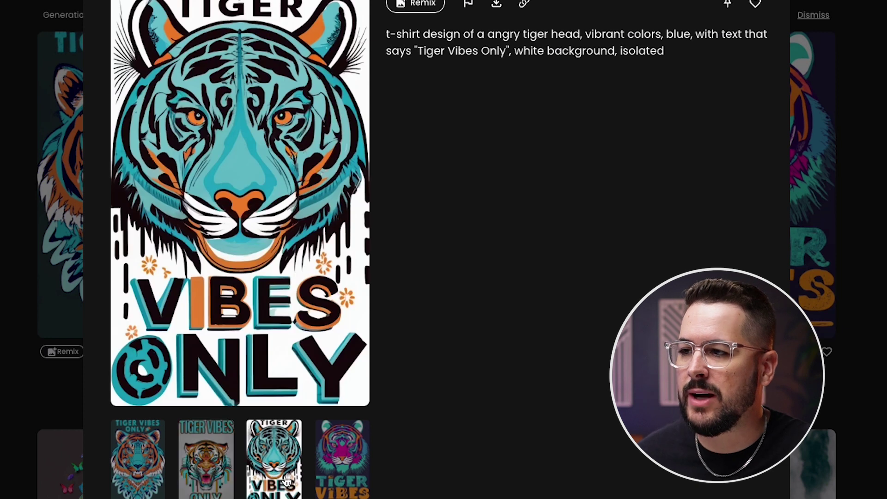
click(361, 479)
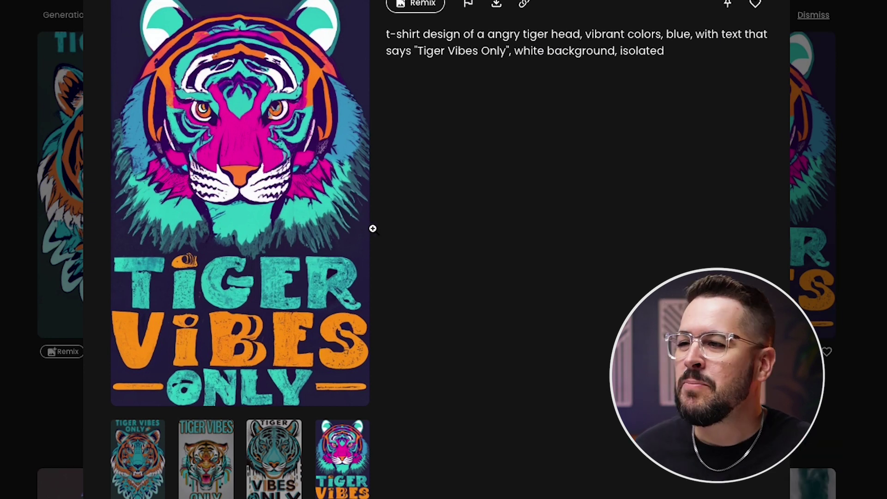
click(312, 220)
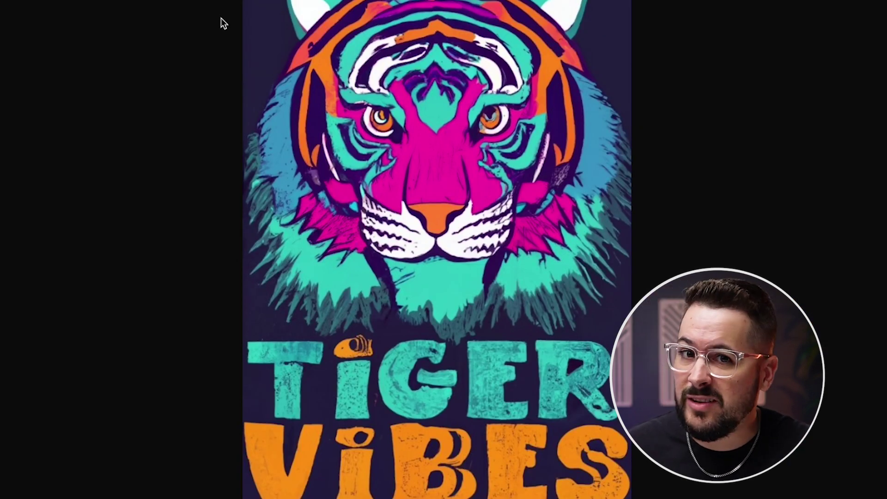
click(581, 256)
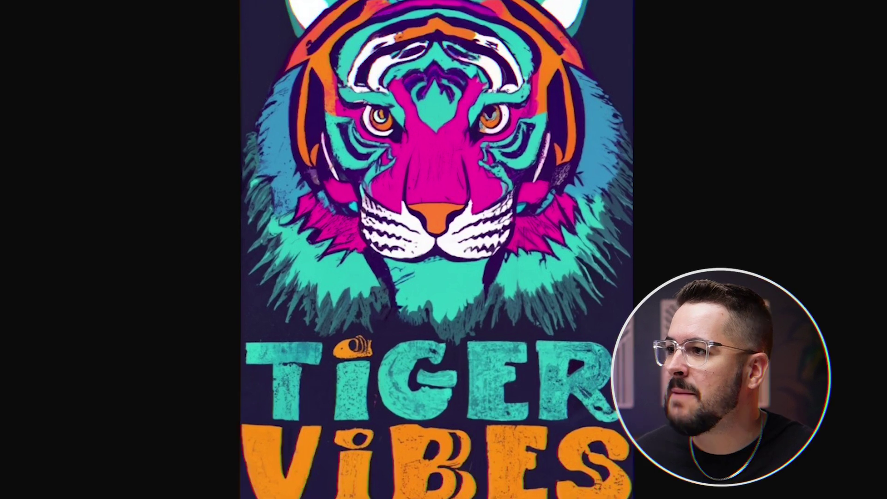